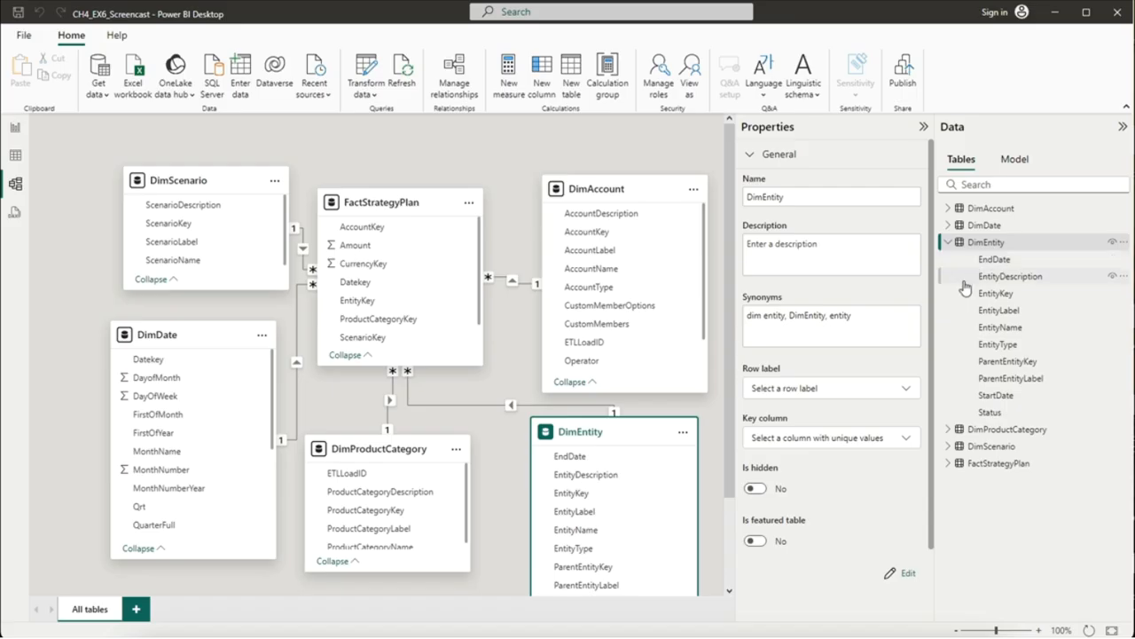
Step: Examine the DimEntity relationship in the model and the Sales Amount by Location chart in the report
{"action": "left_click_drag", "start_coordinate": [729, 332], "coordinate": [729, 388]}
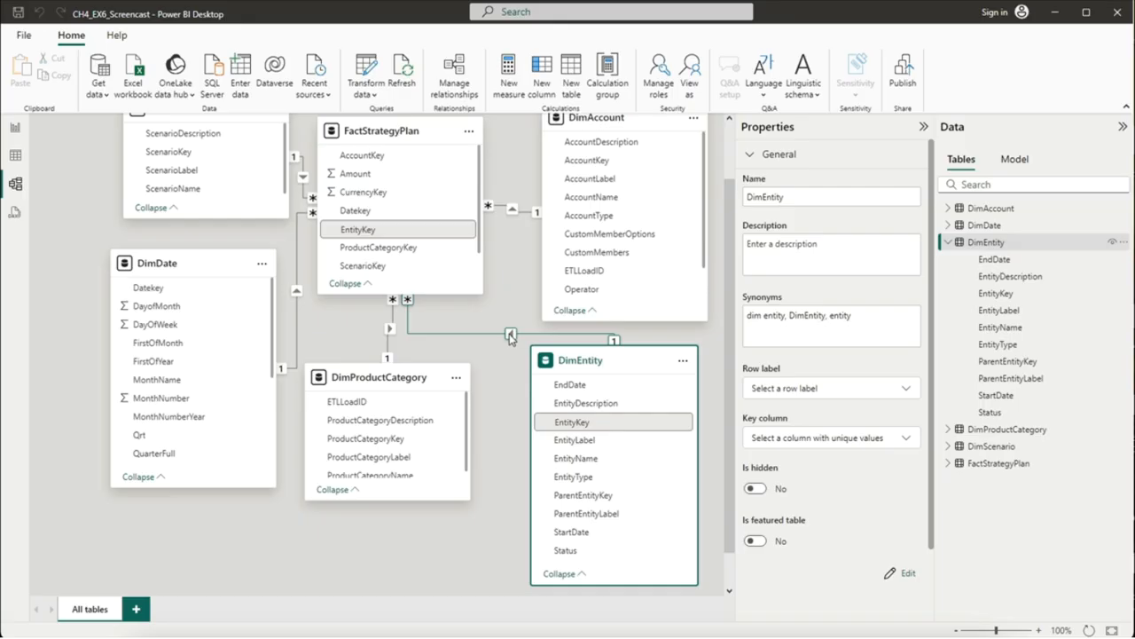
{"action": "left_click", "coordinate": [15, 127]}
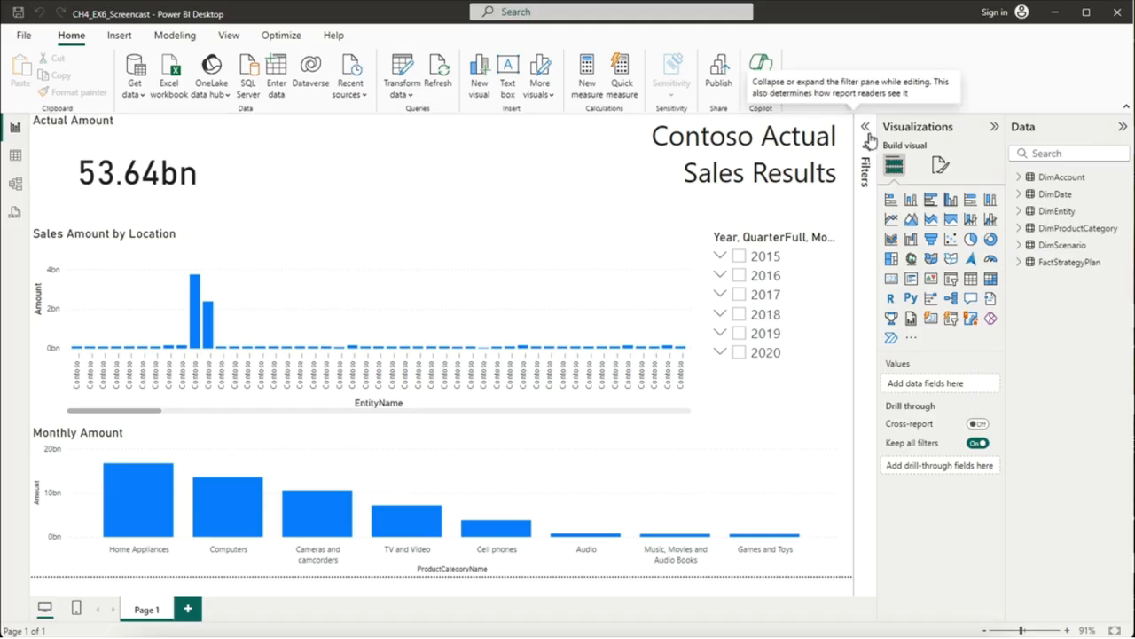
{"action": "left_click", "coordinate": [464, 247]}
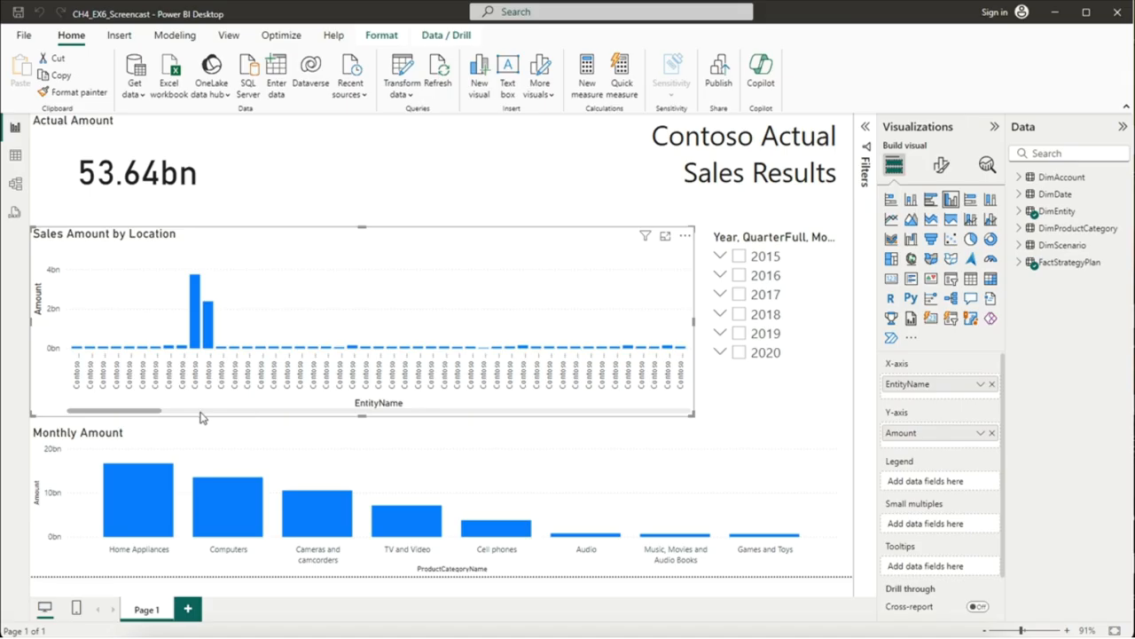
{"action": "mouse_move", "coordinate": [148, 410]}
{"action": "left_mouse_down"}
{"action": "mouse_move", "coordinate": [273, 404]}
{"action": "mouse_move", "coordinate": [142, 418]}
{"action": "left_mouse_up"}
{"action": "left_click", "coordinate": [540, 170]}
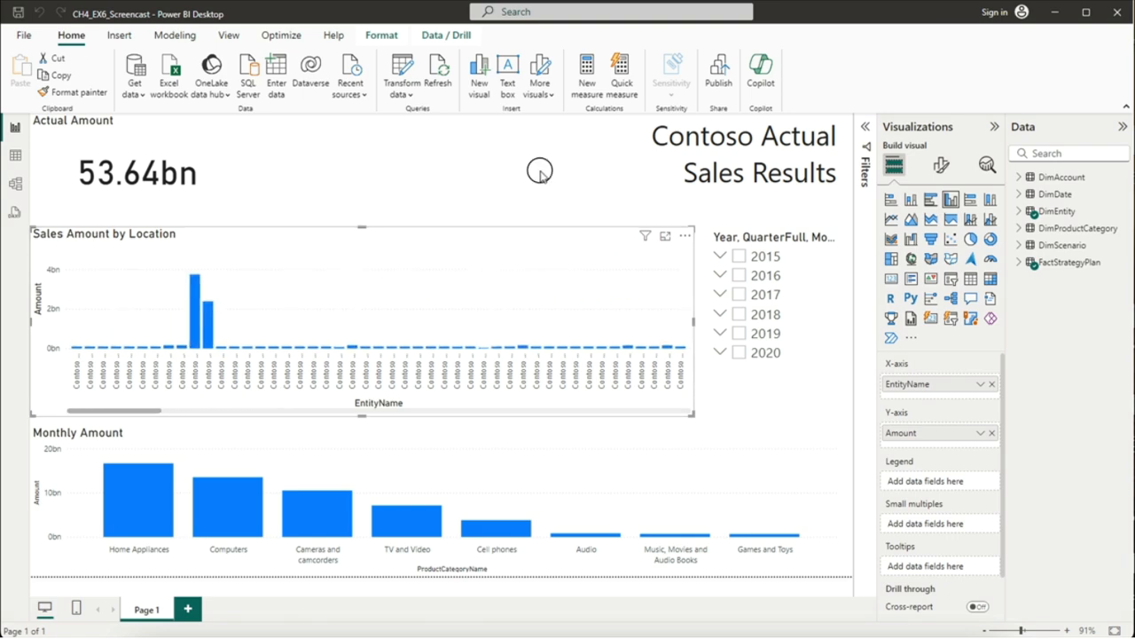
Step: Filter the Sales Amount by Location chart's EntityName to the Top 10 items by Amount
{"action": "left_click", "coordinate": [530, 238]}
{"action": "left_click", "coordinate": [867, 133]}
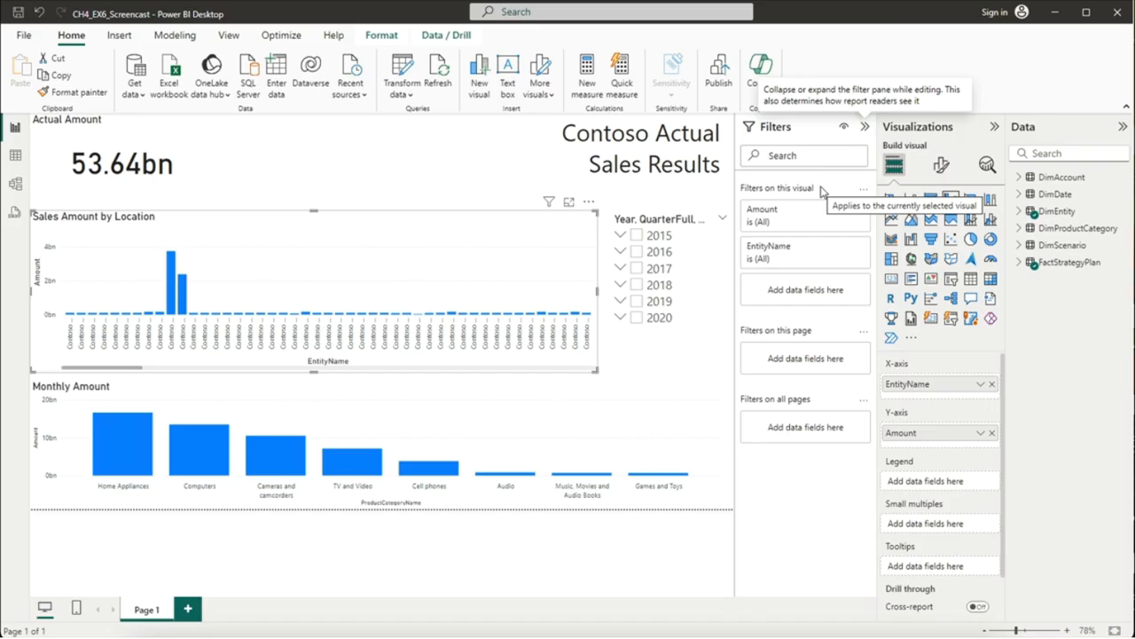
{"action": "left_click", "coordinate": [846, 249]}
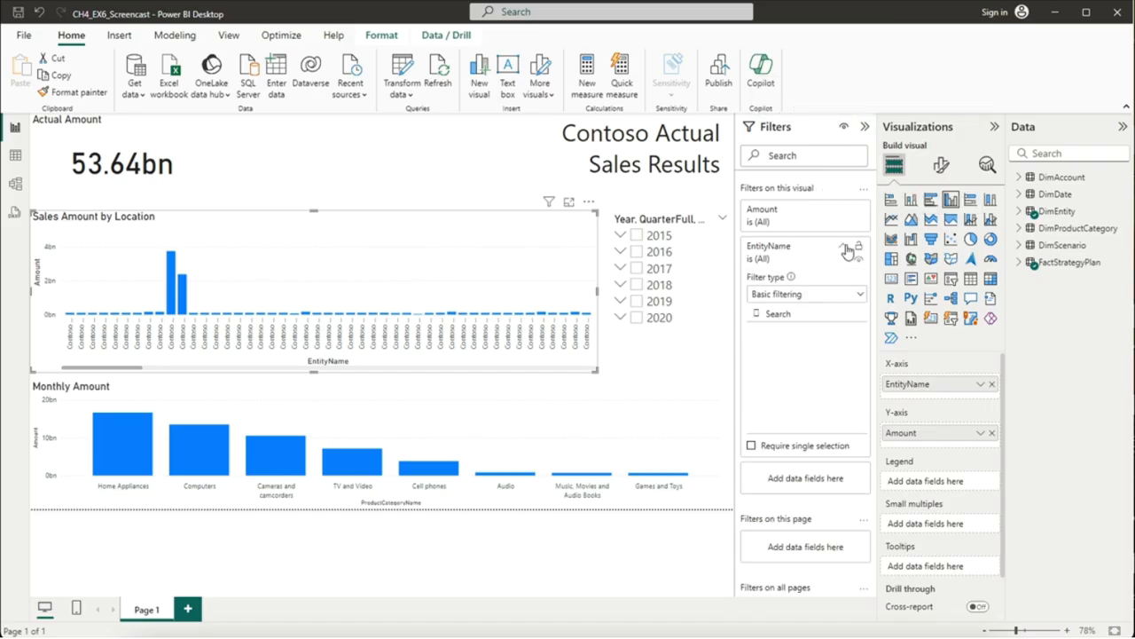
{"action": "left_click", "coordinate": [861, 294]}
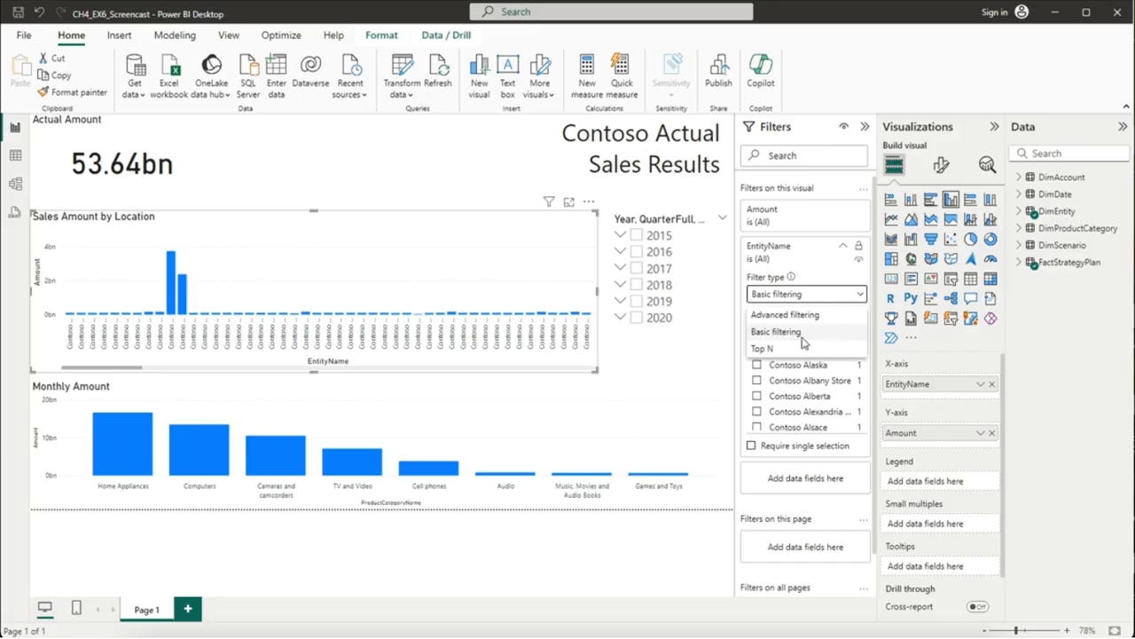
{"action": "left_click", "coordinate": [799, 348]}
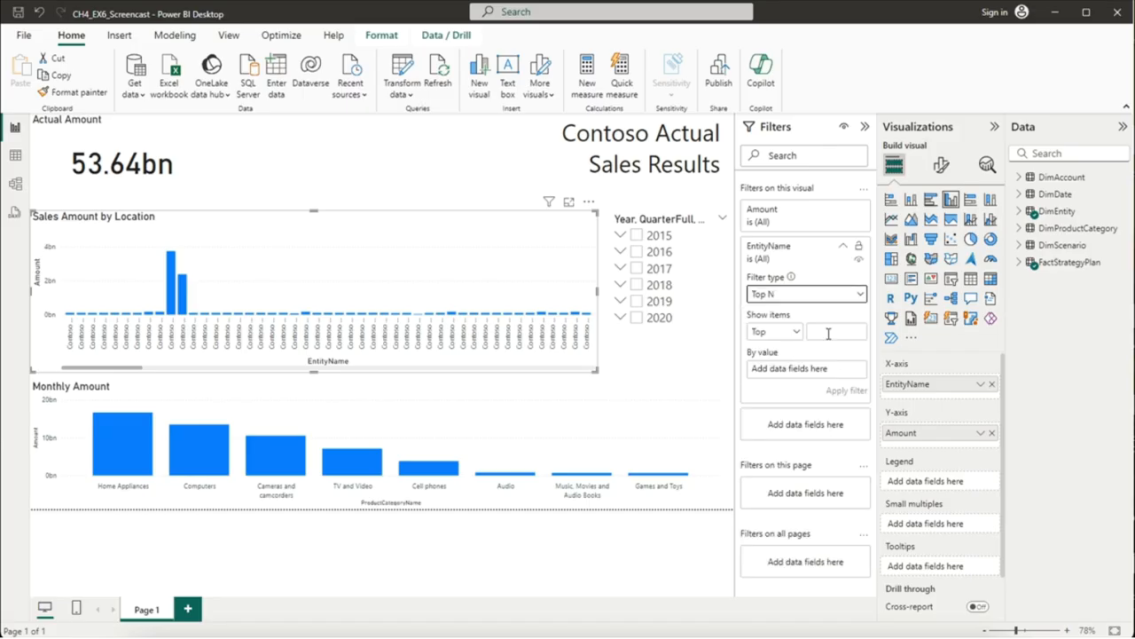
{"action": "left_click", "coordinate": [829, 334]}
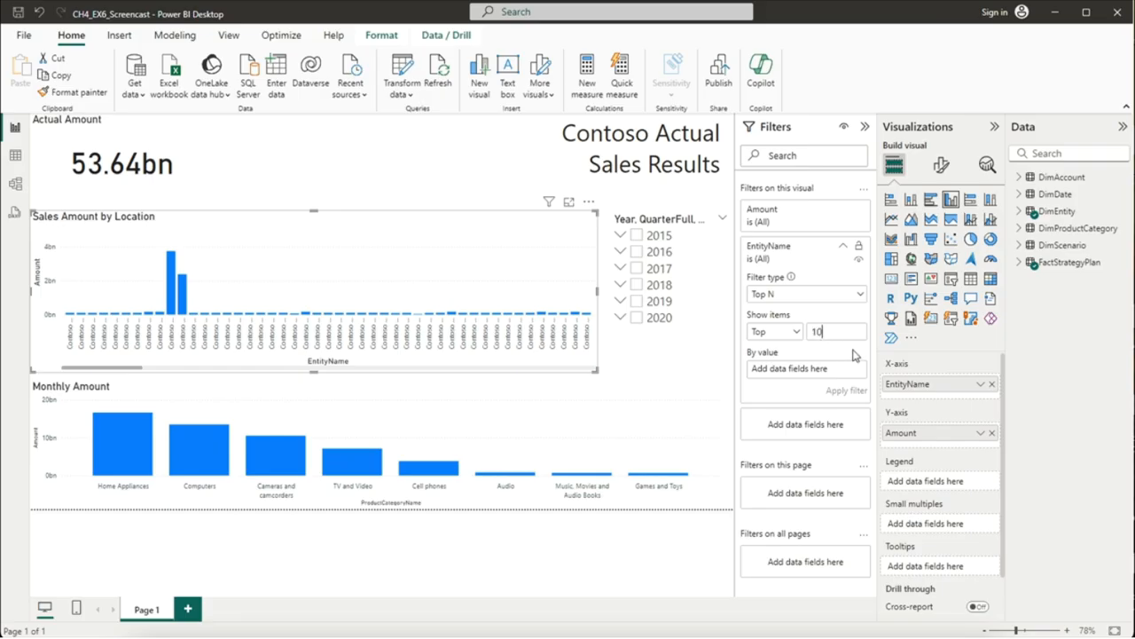
{"action": "left_click", "coordinate": [1020, 263]}
{"action": "left_click_drag", "start_coordinate": [1088, 296], "coordinate": [803, 368]}
{"action": "left_click", "coordinate": [847, 392]}
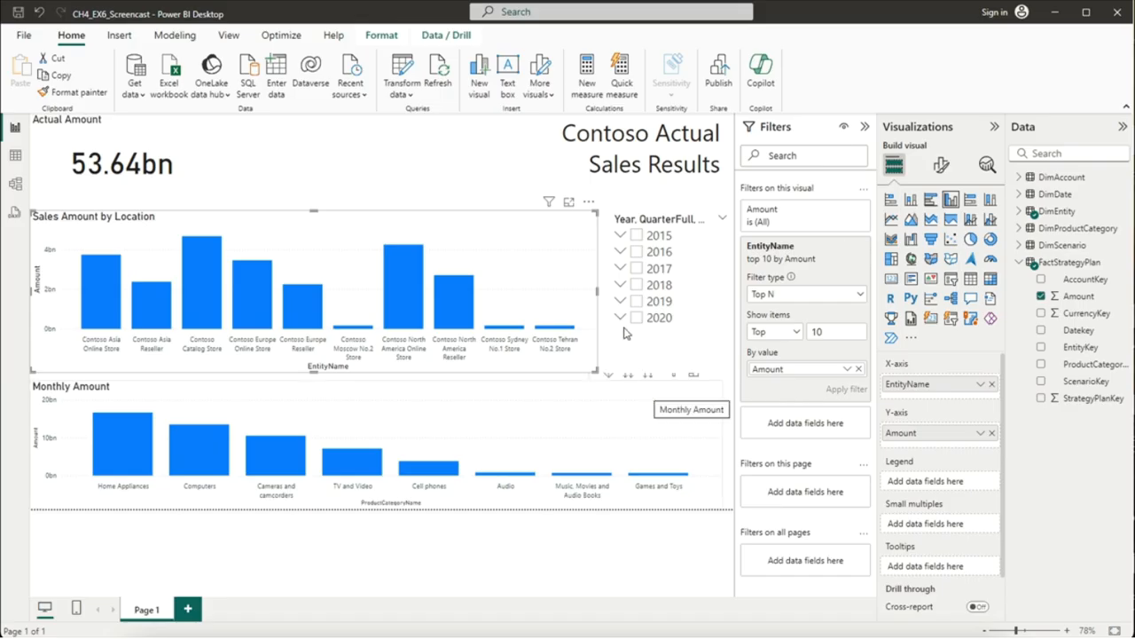
Step: Sort the Sales Amount by Location chart by Amount in descending order
{"action": "left_click", "coordinate": [589, 203]}
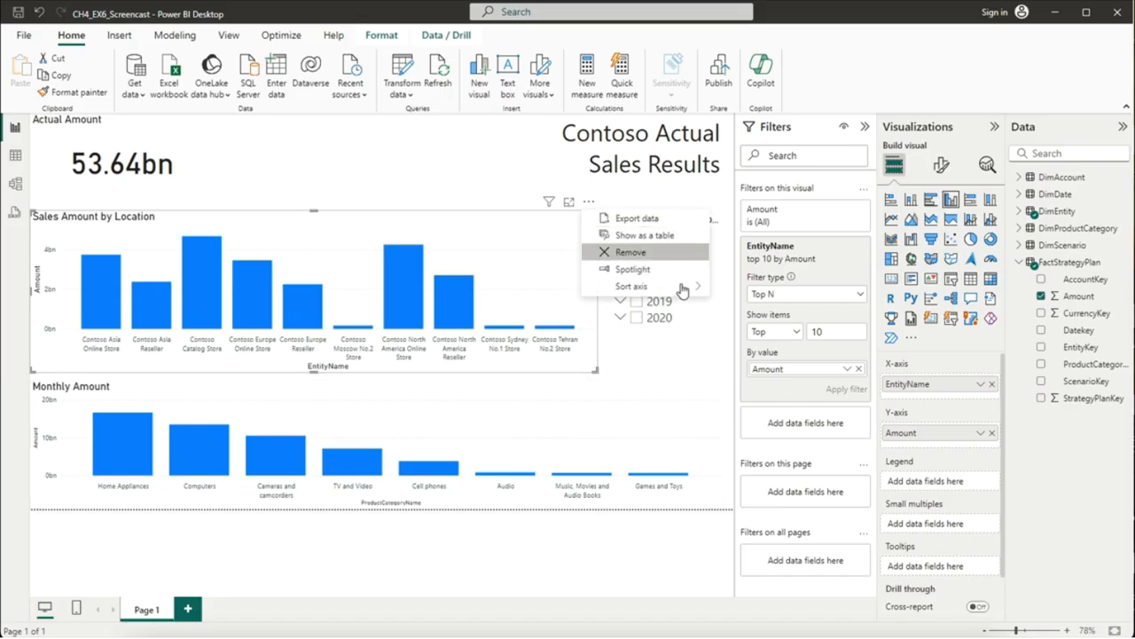
{"action": "mouse_move", "coordinate": [685, 288]}
{"action": "left_click", "coordinate": [729, 304]}
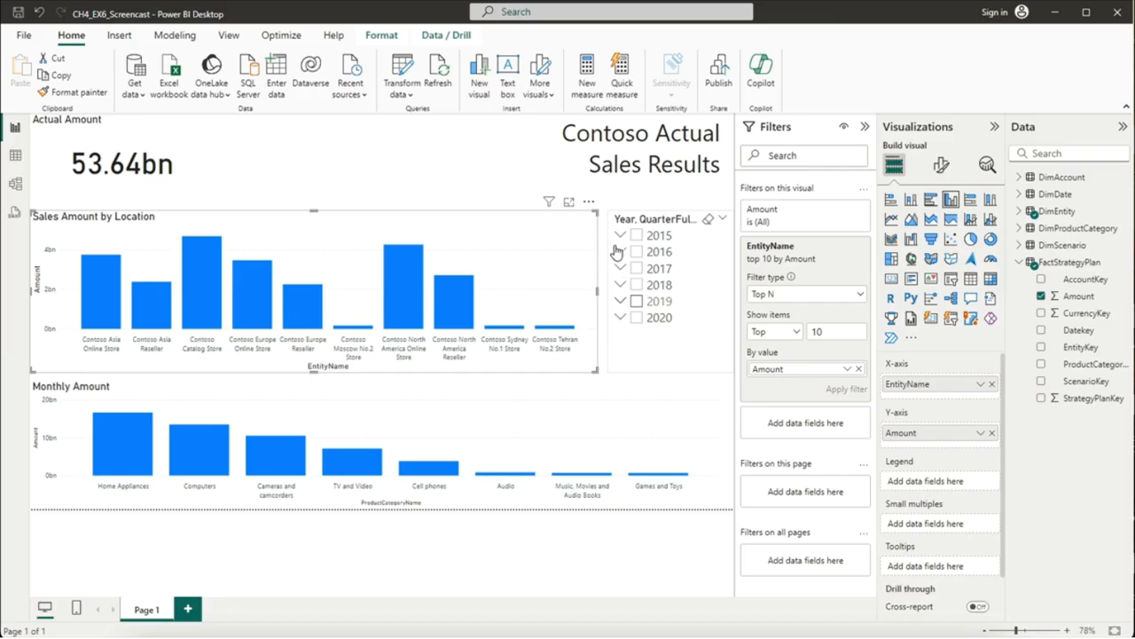
{"action": "left_click", "coordinate": [589, 203]}
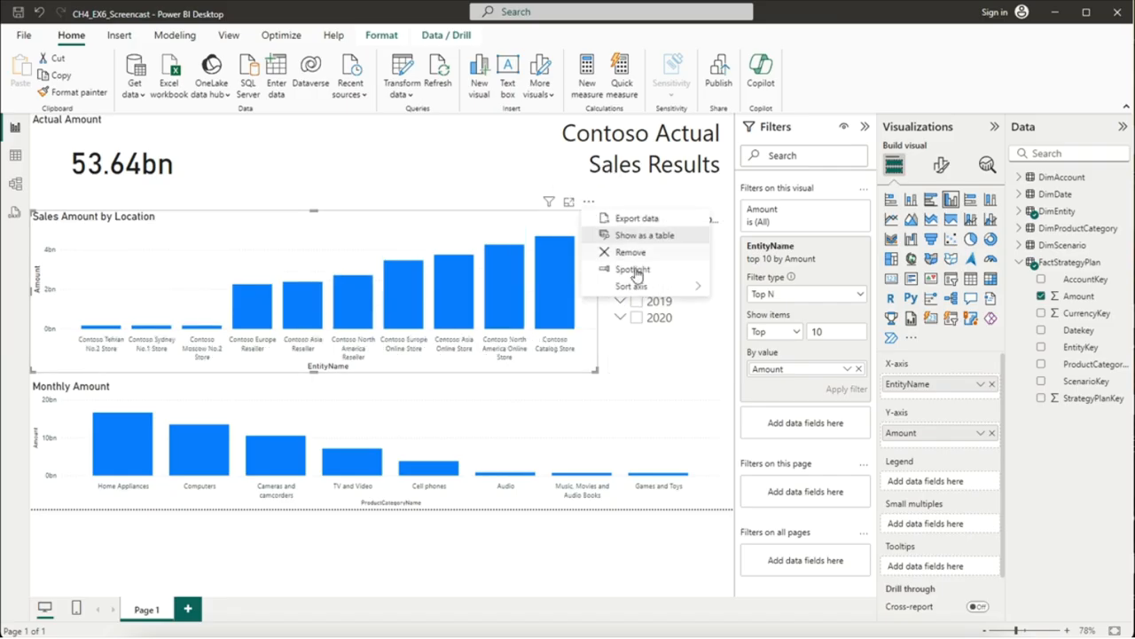
{"action": "mouse_move", "coordinate": [678, 287]}
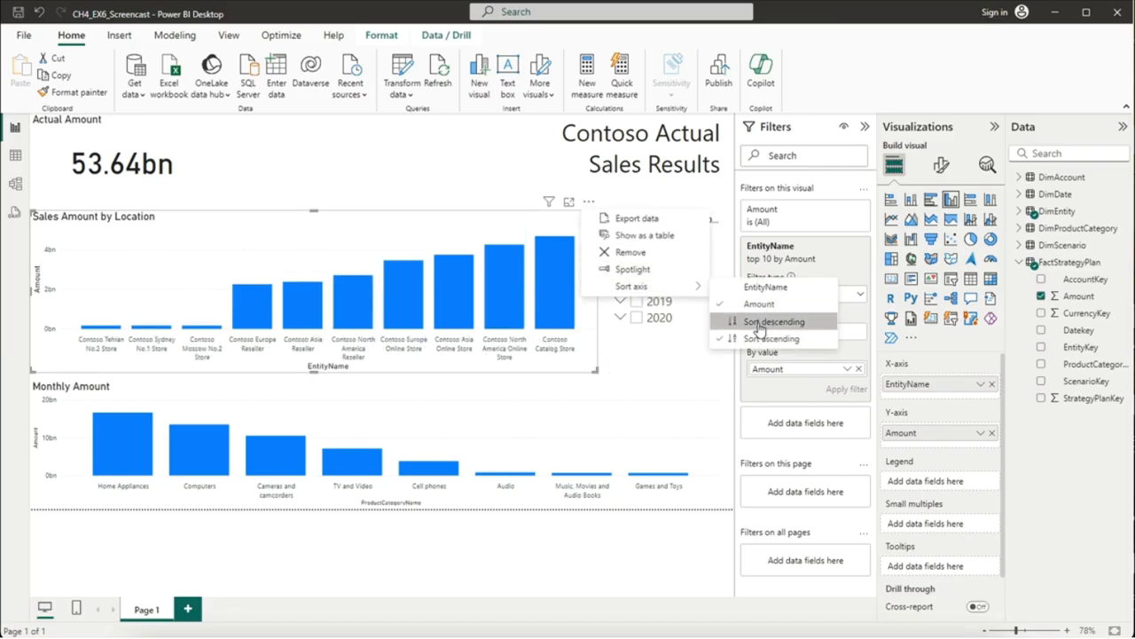
{"action": "left_click", "coordinate": [759, 324]}
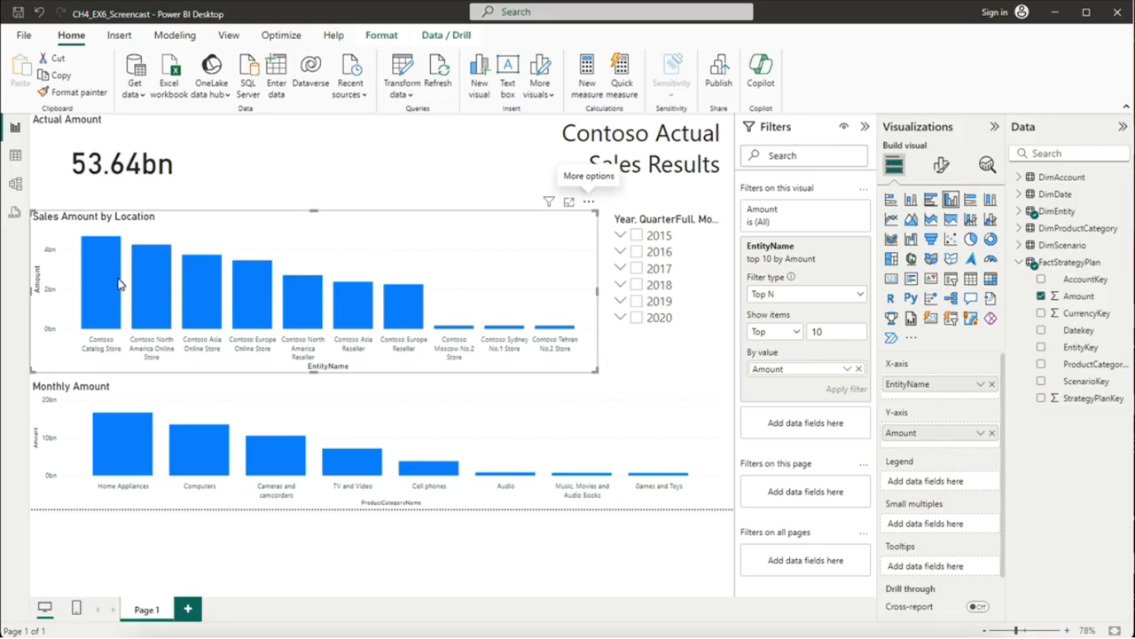
Step: Convert the Sales Amount by Location column chart to a clustered bar chart and deselect it
{"action": "mouse_move", "coordinate": [113, 286]}
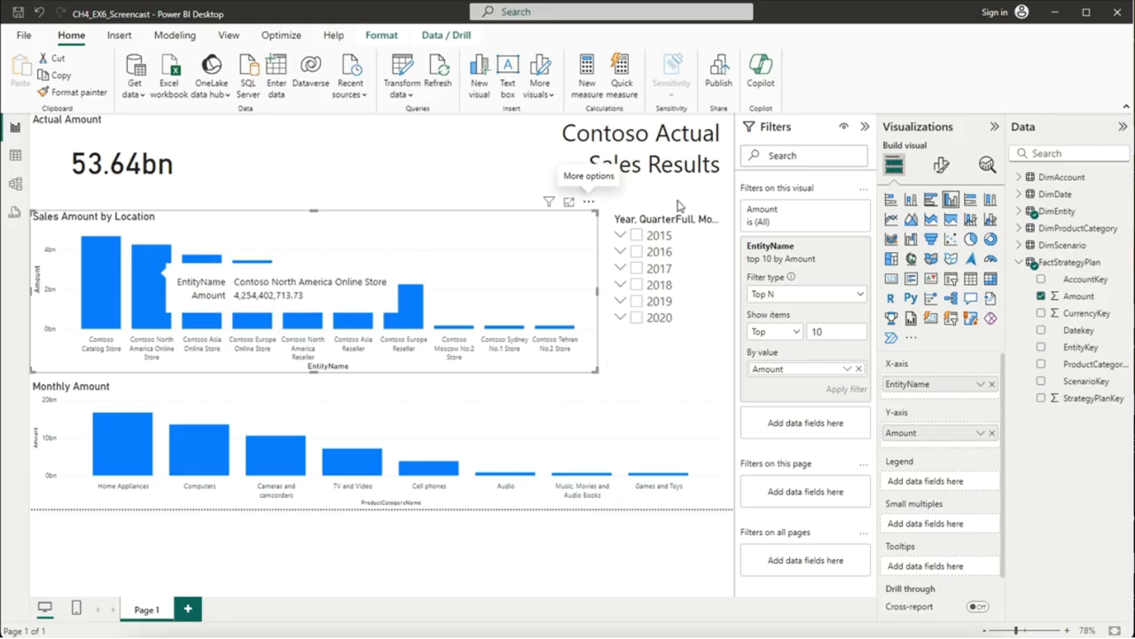
{"action": "left_click", "coordinate": [930, 200]}
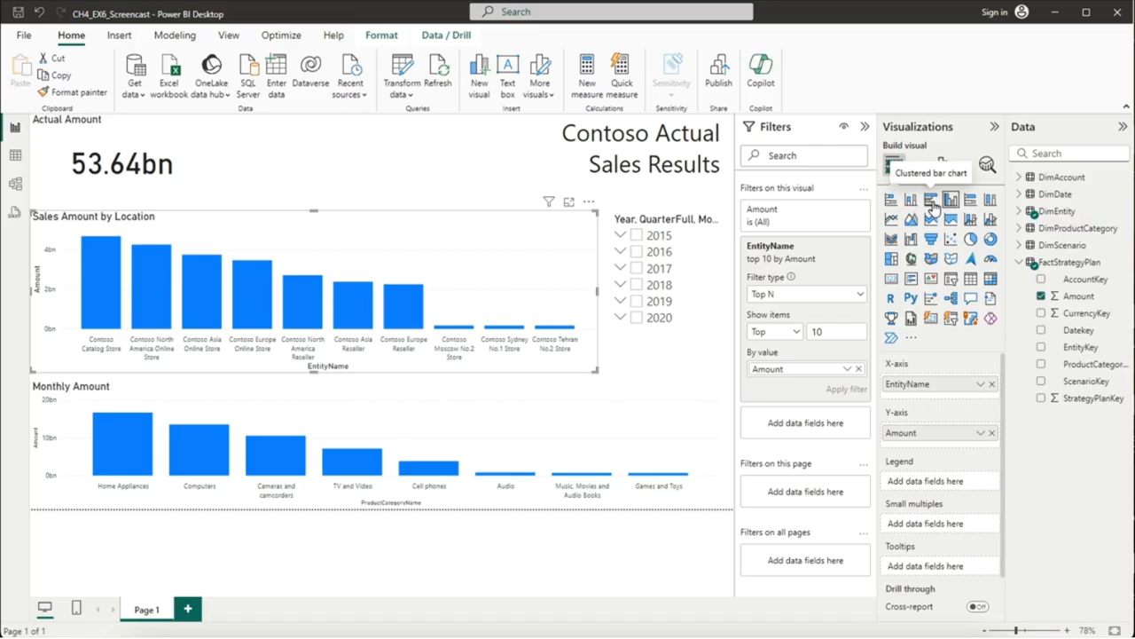
{"action": "left_click", "coordinate": [400, 178]}
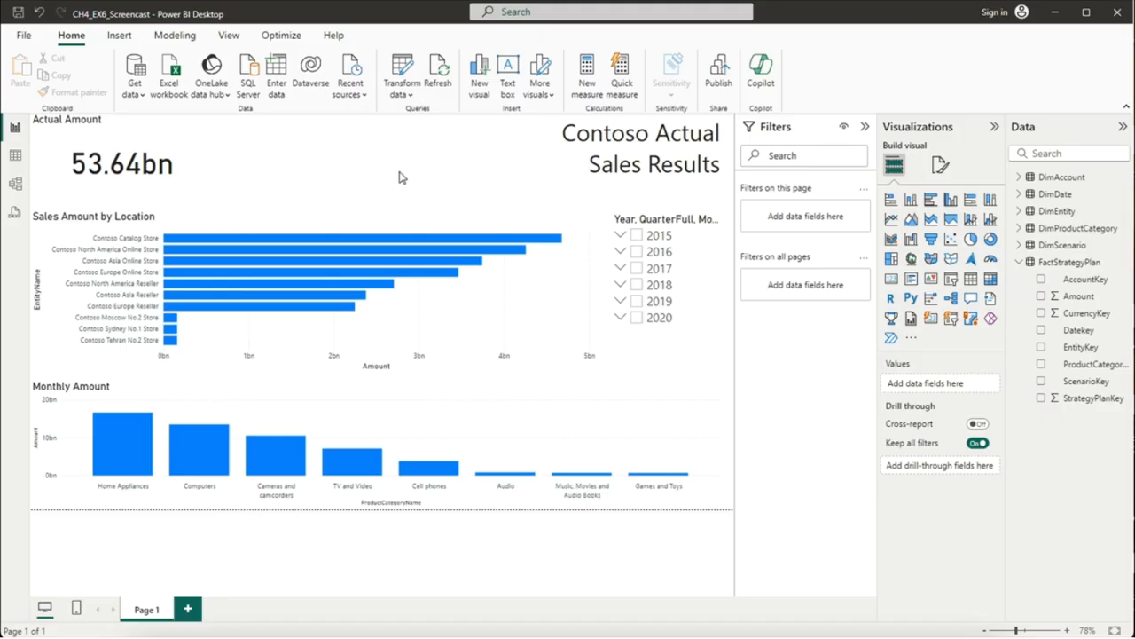
Step: Examine the ScenarioKey column in the FactStrategyPlan data and the scenario definitions in the DimScenario table
{"action": "left_click", "coordinate": [15, 156]}
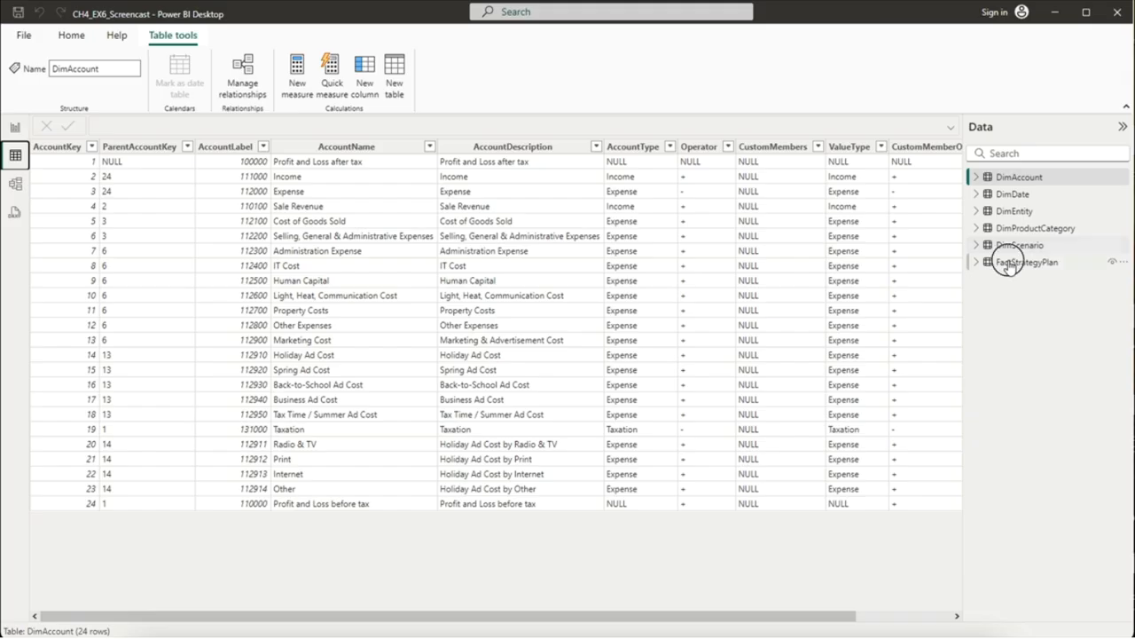
{"action": "left_click", "coordinate": [1008, 268]}
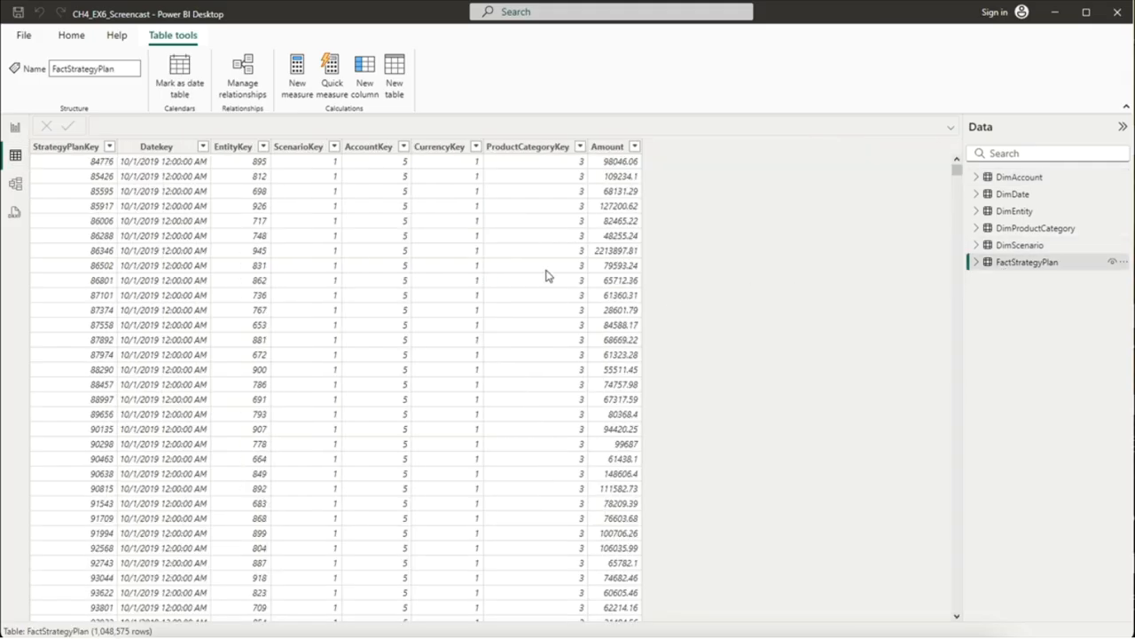
{"action": "left_click", "coordinate": [293, 147]}
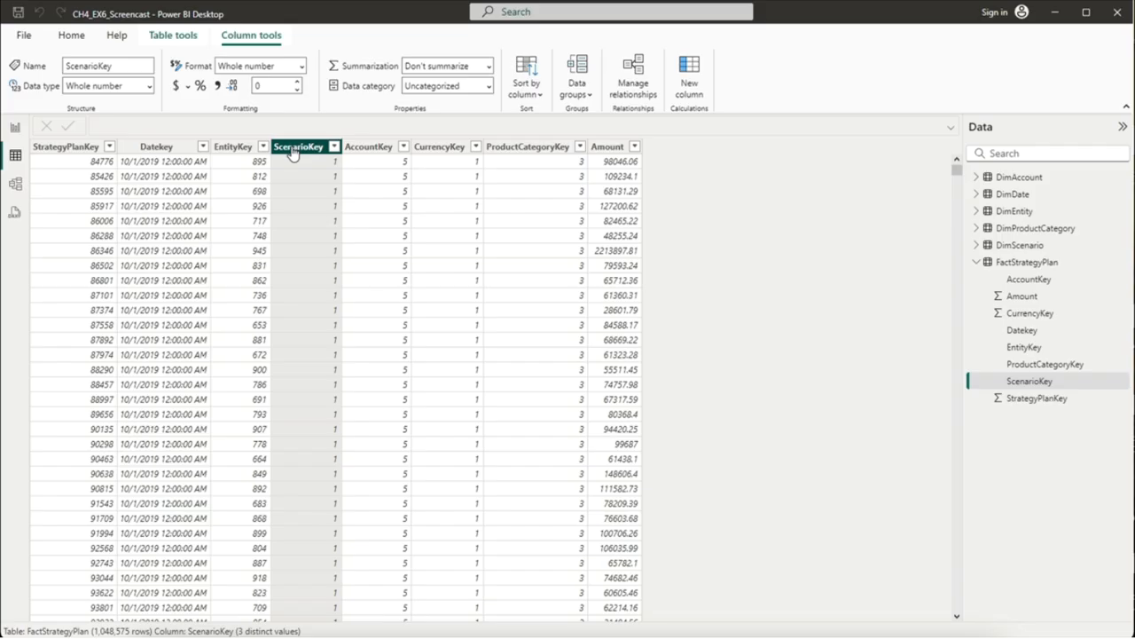
{"action": "left_click", "coordinate": [977, 245]}
{"action": "left_click", "coordinate": [986, 246]}
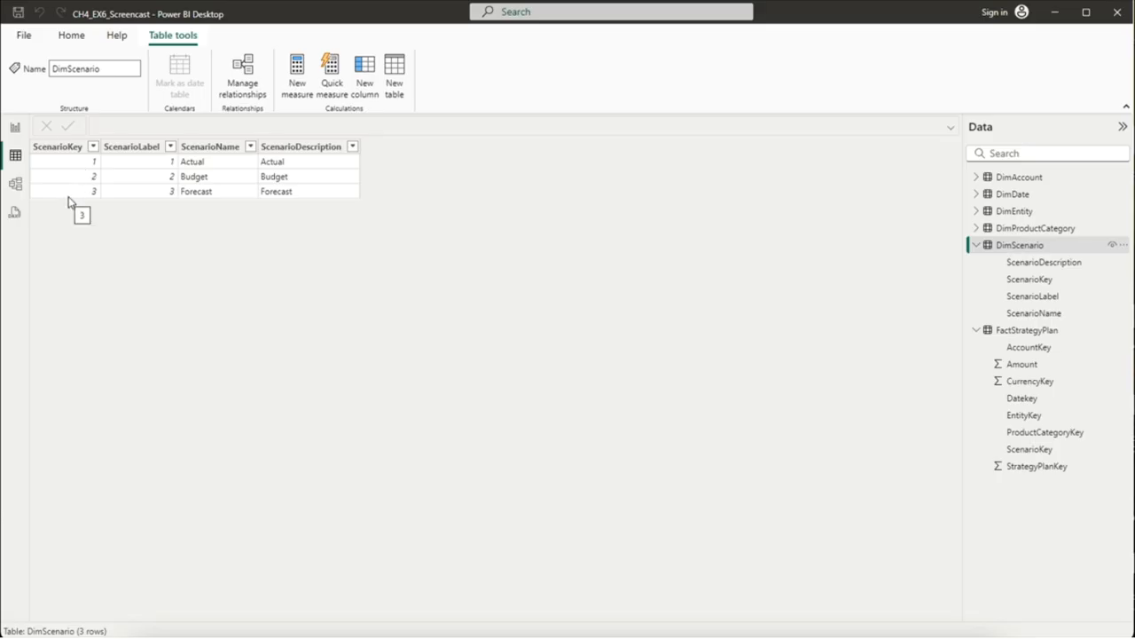
Step: Add DimScenario's ScenarioName as a filter on all report pages and restrict it to Actual
{"action": "left_click", "coordinate": [15, 129]}
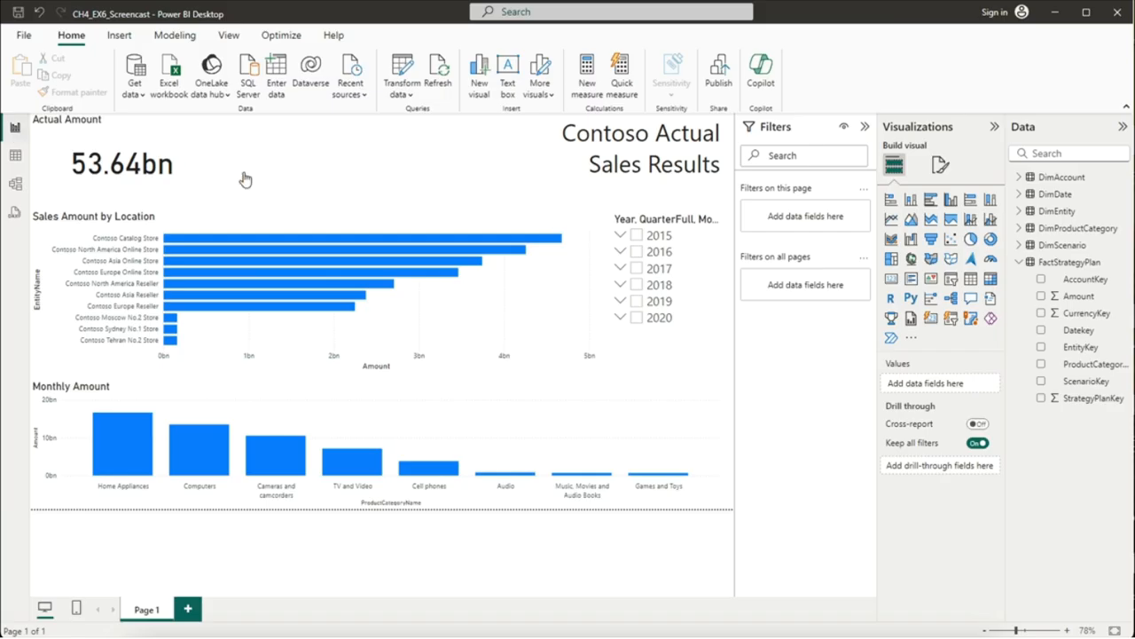
{"action": "left_click", "coordinate": [1018, 245]}
{"action": "left_click_drag", "start_coordinate": [1082, 317], "coordinate": [821, 291]}
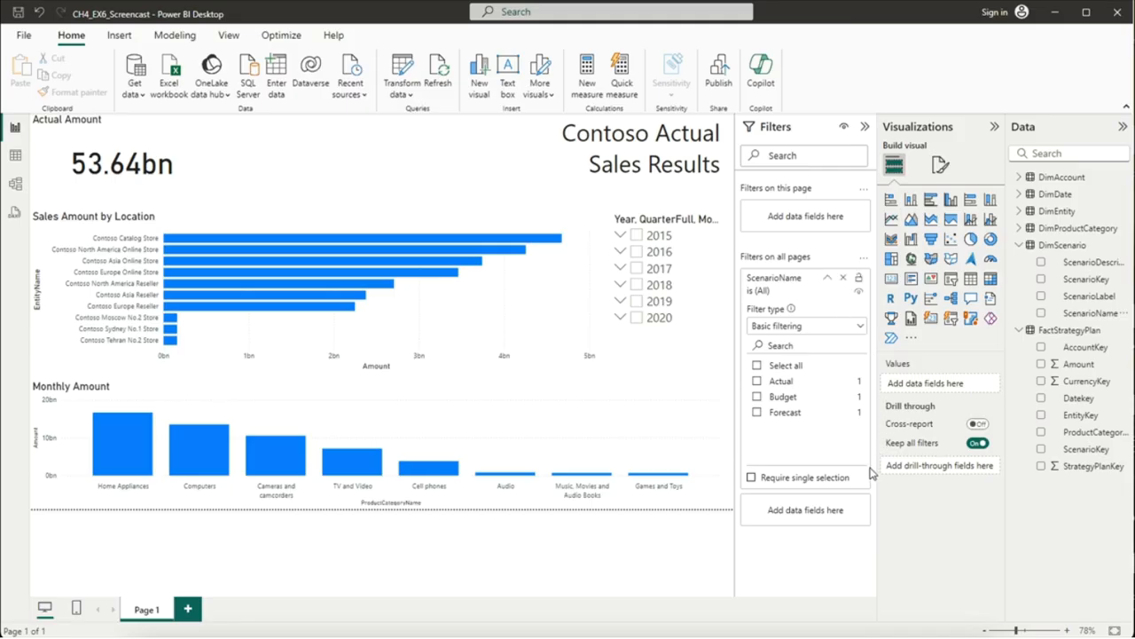
{"action": "left_click", "coordinate": [757, 382]}
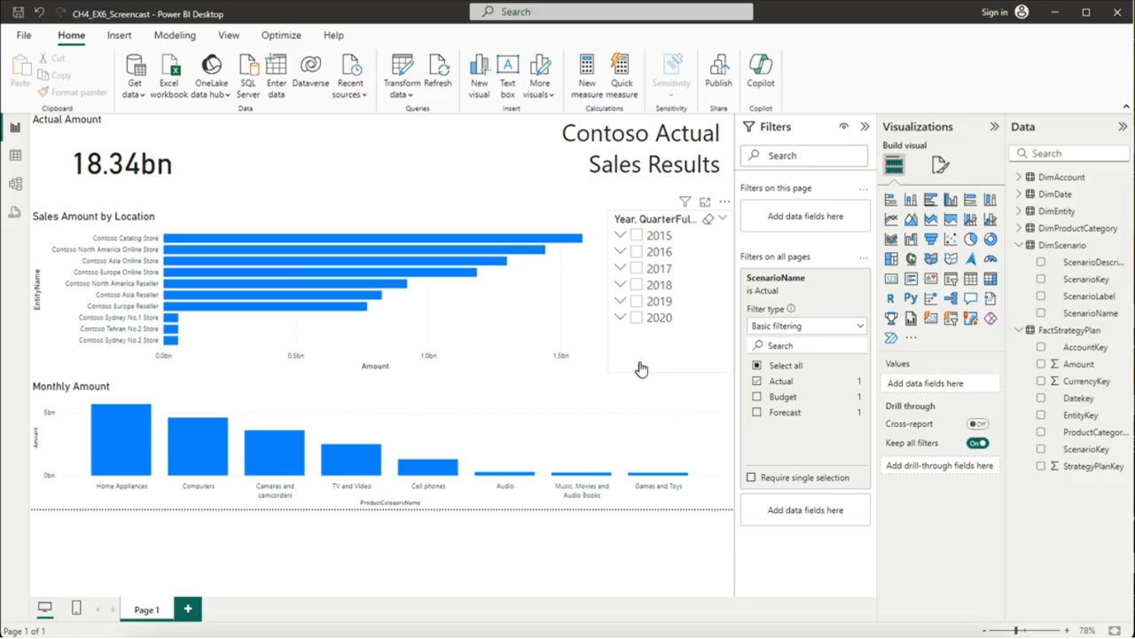
Step: Check how selecting product categories in the Monthly Amount chart affects the other visuals, and clear the selection
{"action": "left_click", "coordinate": [119, 446]}
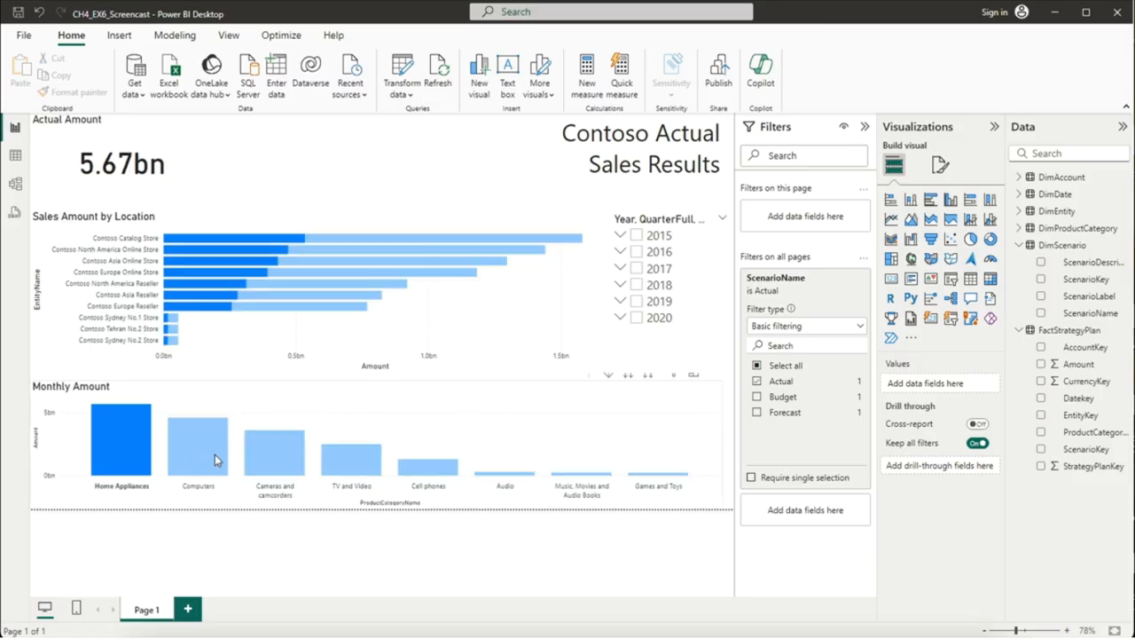
{"action": "left_click", "coordinate": [213, 454]}
{"action": "left_click", "coordinate": [136, 461]}
{"action": "left_click", "coordinate": [269, 456]}
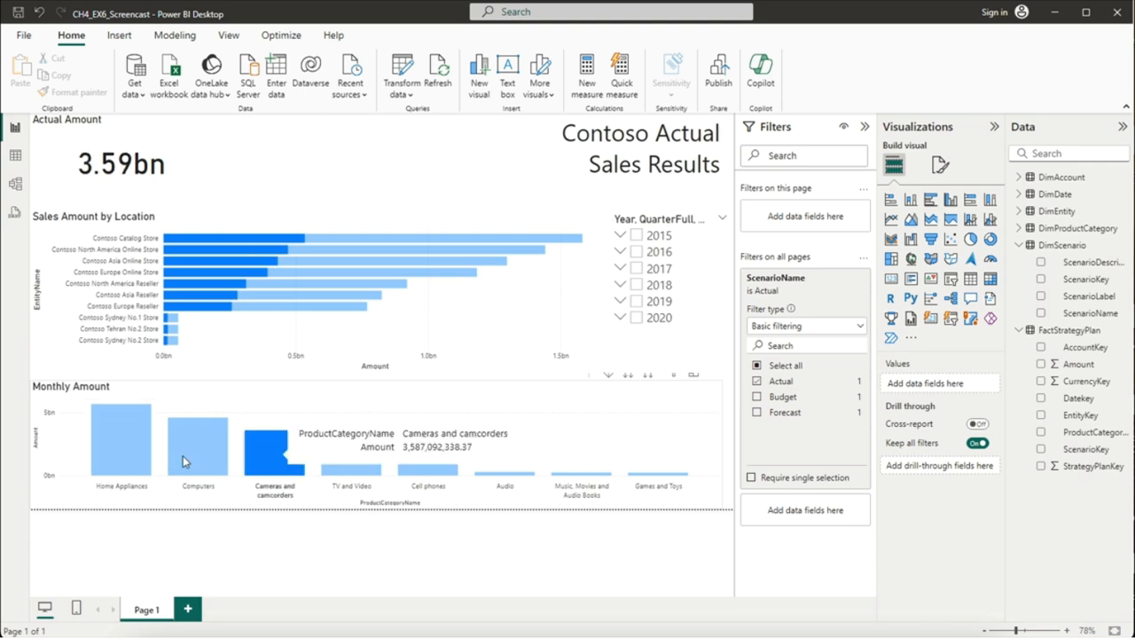
{"action": "left_click", "coordinate": [262, 460]}
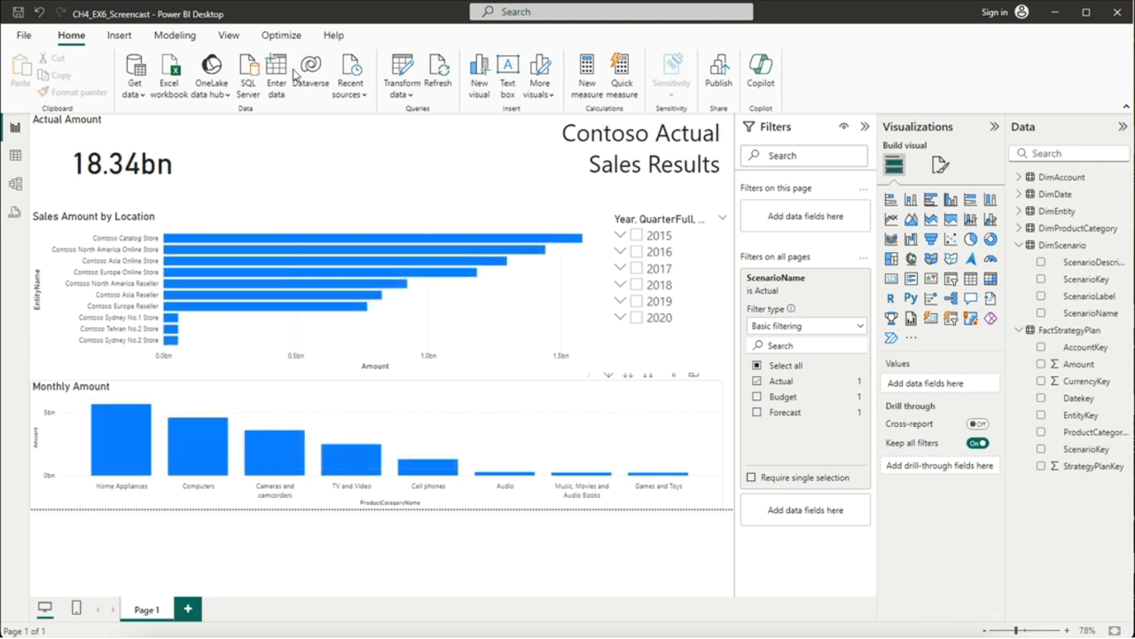
Step: Edit the Monthly Amount chart's interactions so that it has no effect on the Actual Amount card
{"action": "left_click", "coordinate": [375, 40]}
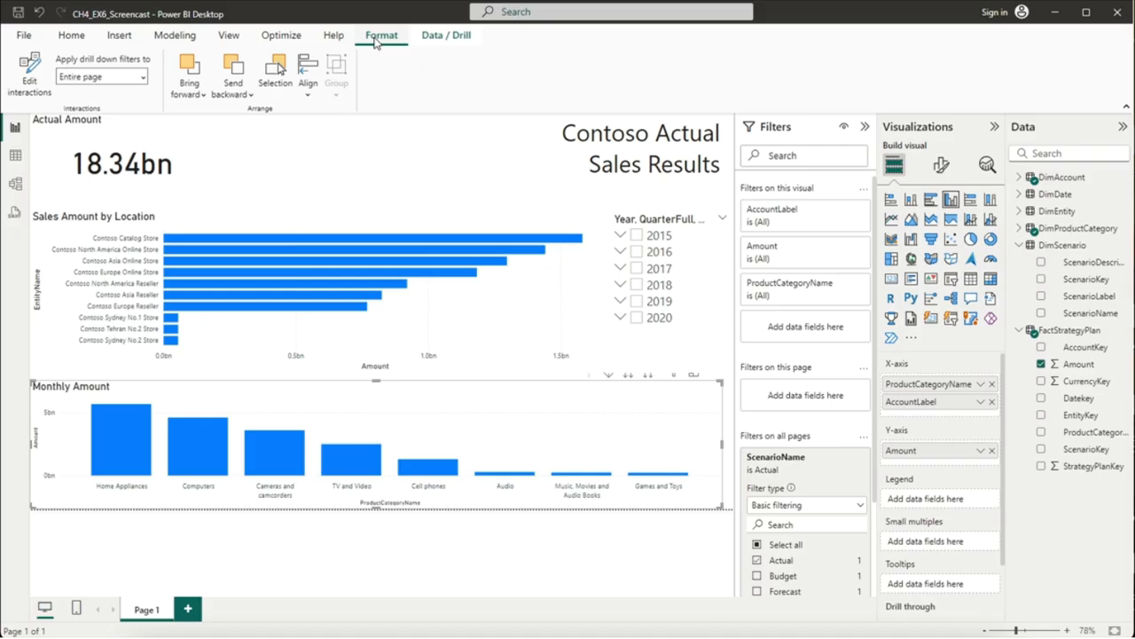
{"action": "left_click", "coordinate": [37, 84]}
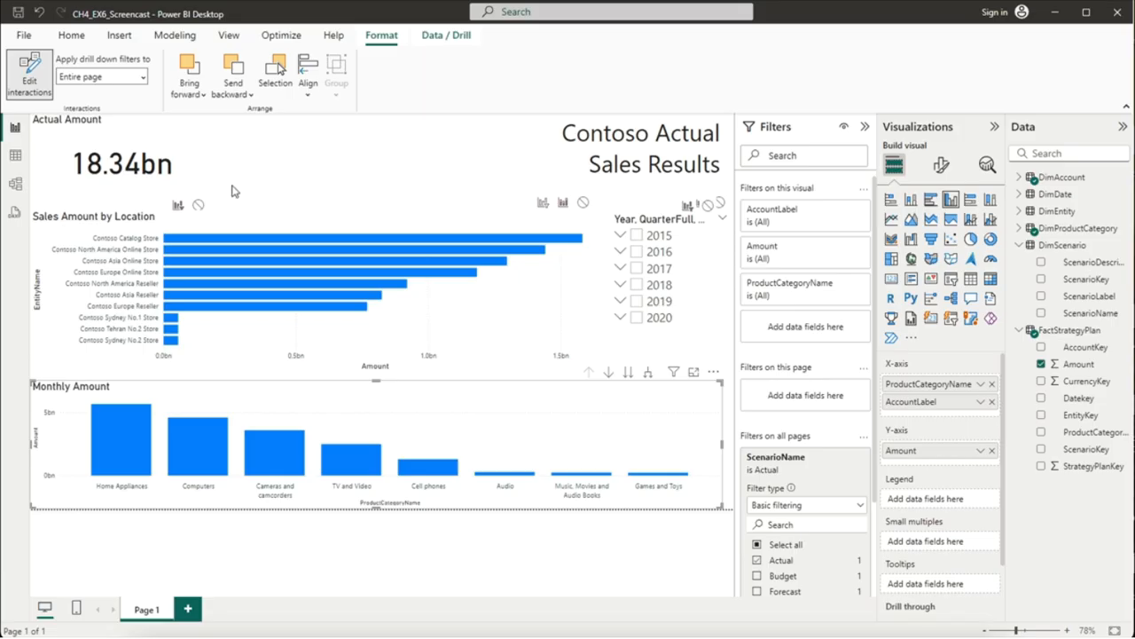
{"action": "left_click", "coordinate": [197, 205]}
Step: Disable the year slicer's interaction with the Actual Amount card, reduce the slicer's height, and finish editing interactions
{"action": "left_click", "coordinate": [645, 351]}
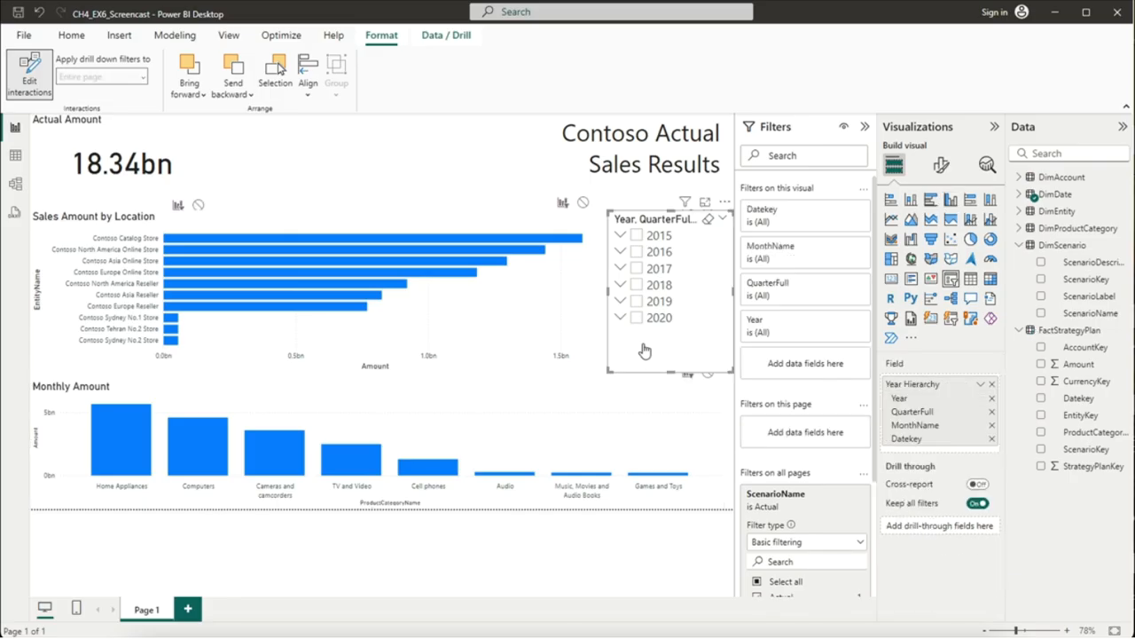
{"action": "left_click", "coordinate": [200, 206]}
{"action": "left_click_drag", "start_coordinate": [671, 212], "coordinate": [673, 228]}
{"action": "left_click_drag", "start_coordinate": [672, 370], "coordinate": [671, 350]}
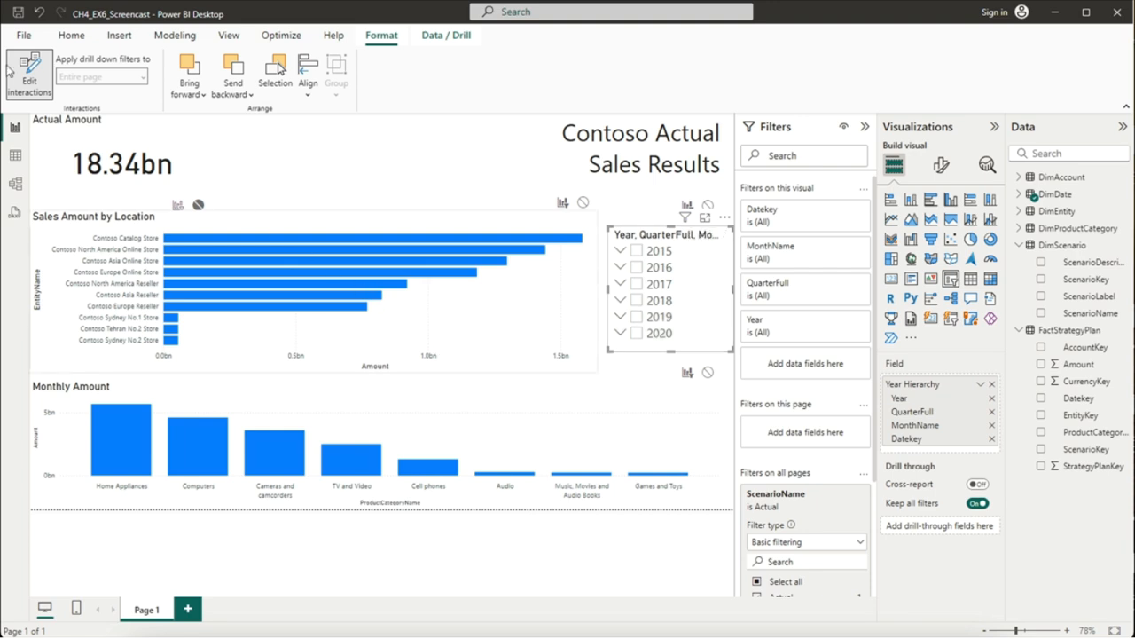
{"action": "left_click", "coordinate": [18, 84]}
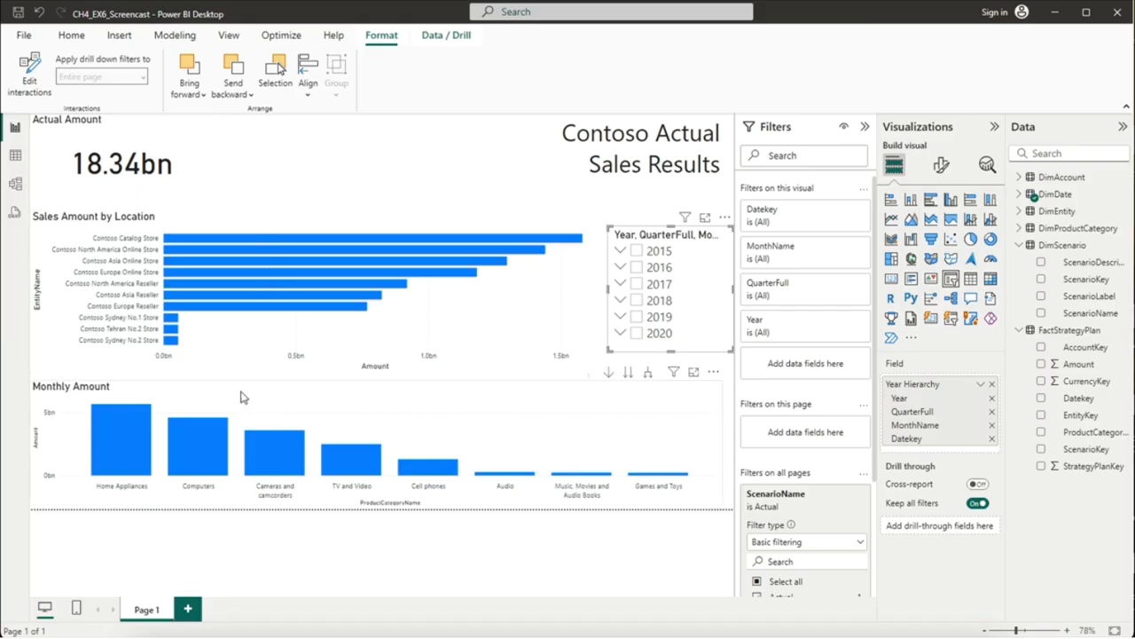
Step: Test the edited interactions by selecting Home Appliances in the Monthly Amount chart and 2018 in the year slicer
{"action": "left_click", "coordinate": [131, 420]}
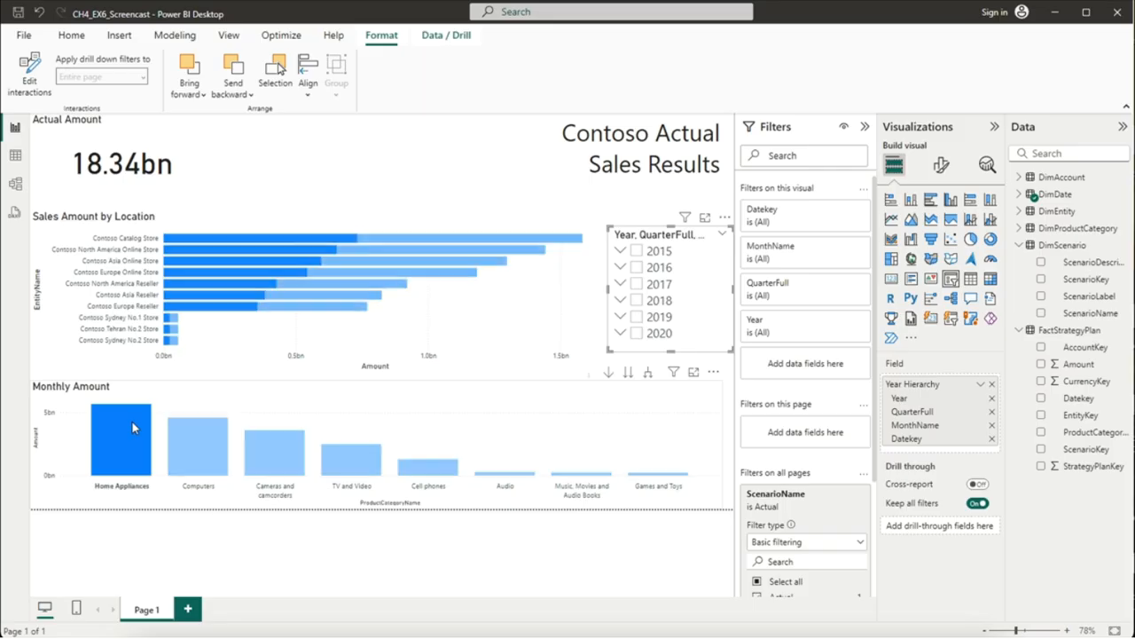
{"action": "left_click", "coordinate": [637, 301]}
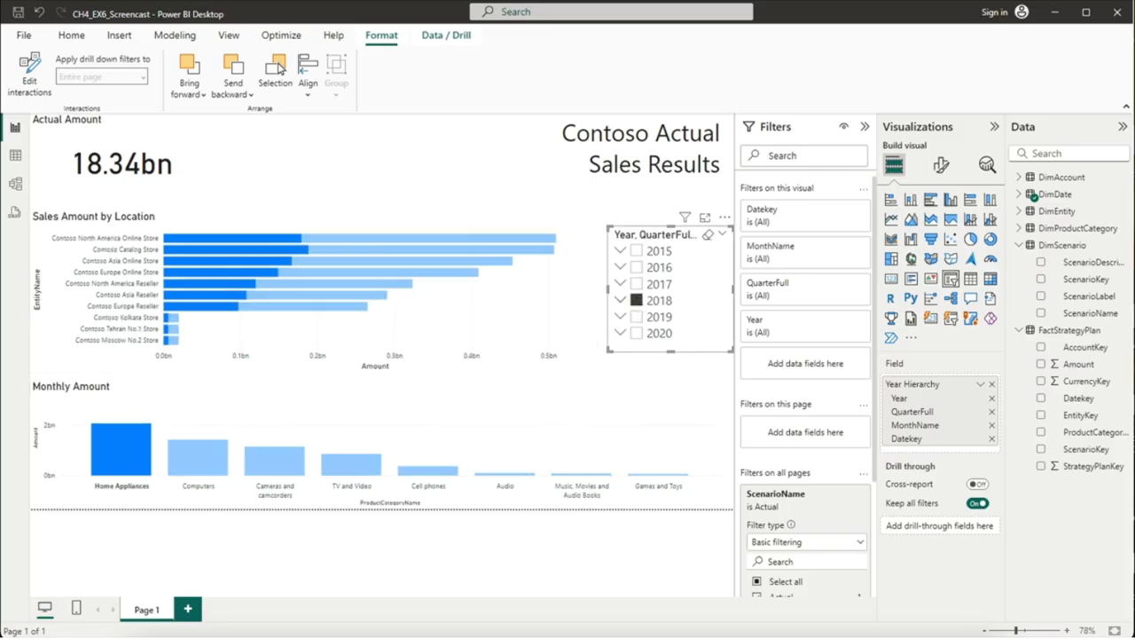